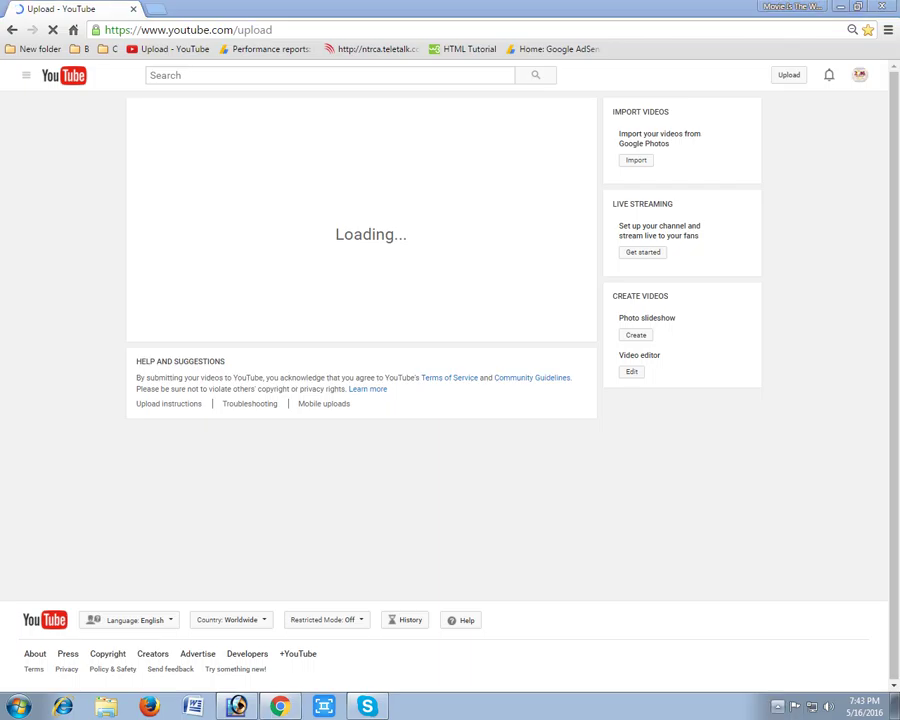
# Upload the video VID_20160512_174201 from folder 1 of the Videos library with public visibility
pyautogui.click(778, 706)
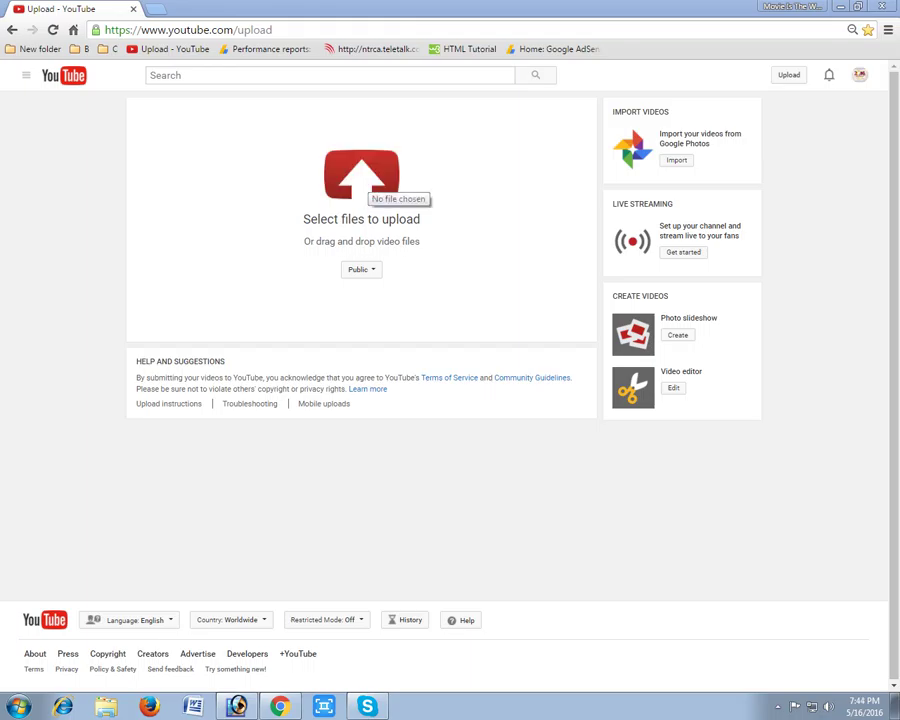
pyautogui.click(361, 175)
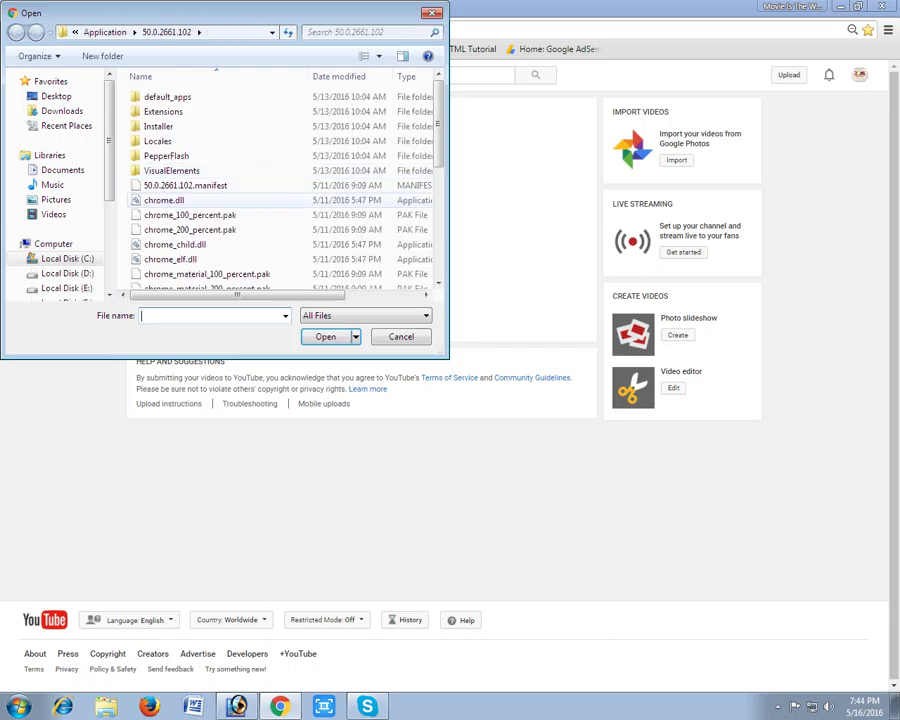
pyautogui.click(54, 214)
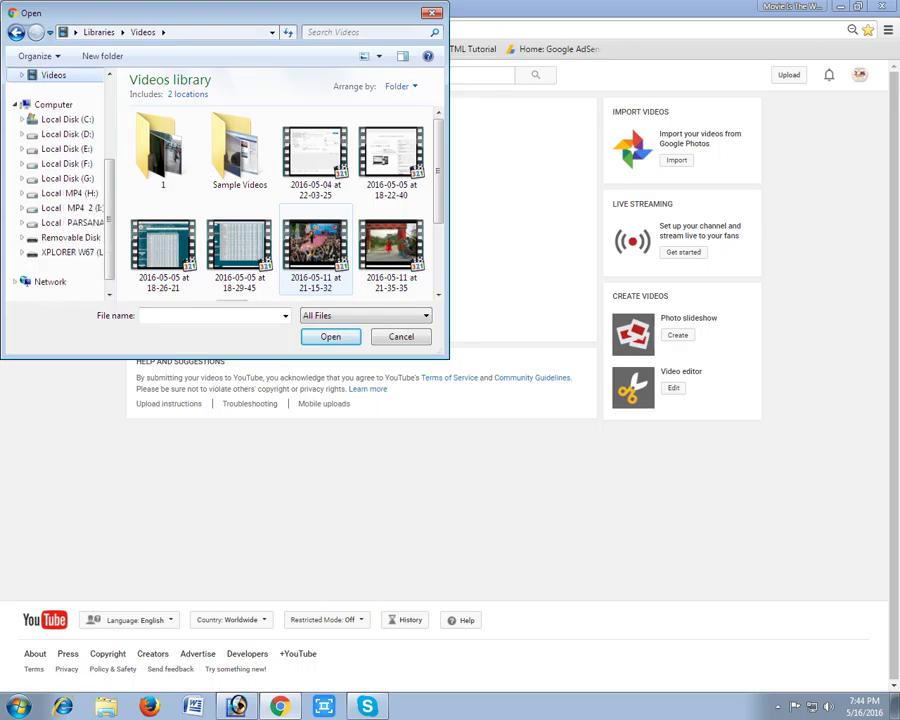
pyautogui.scroll(-3, 315, 250)
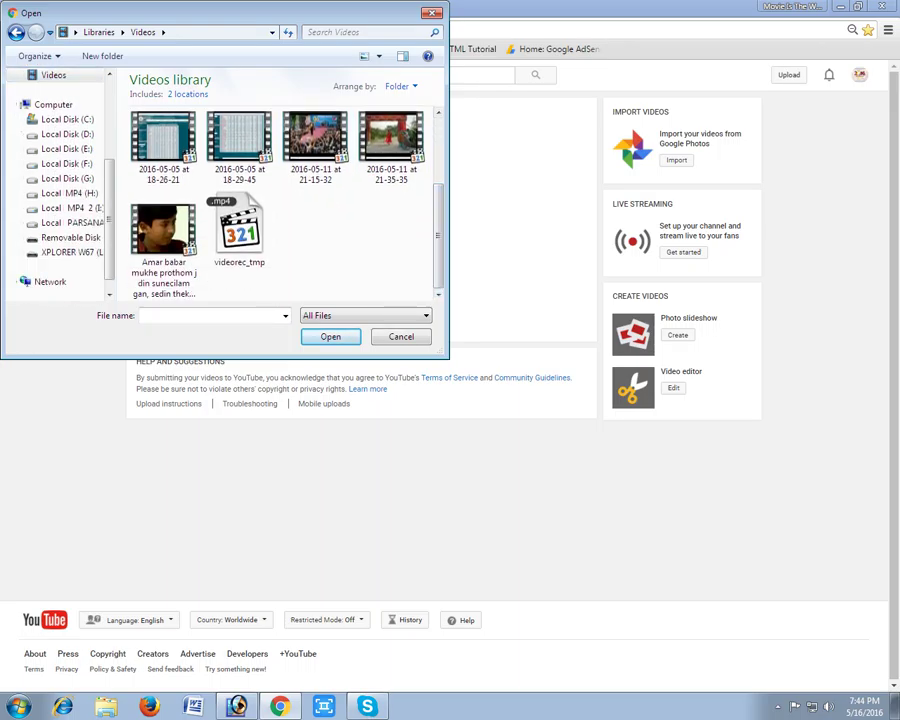
pyautogui.scroll(3, 315, 250)
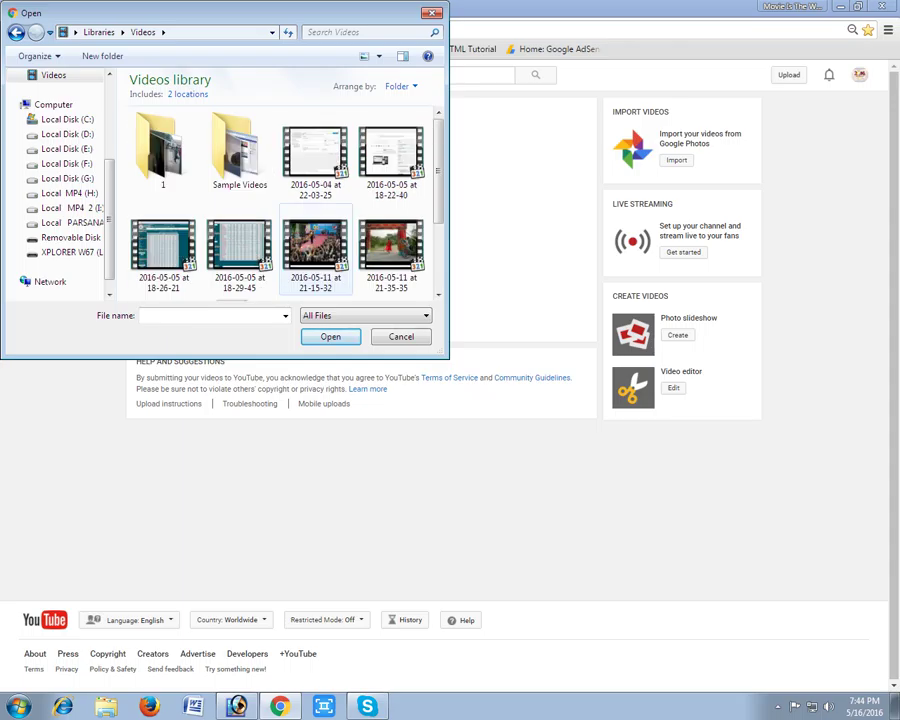
pyautogui.doubleClick(160, 150)
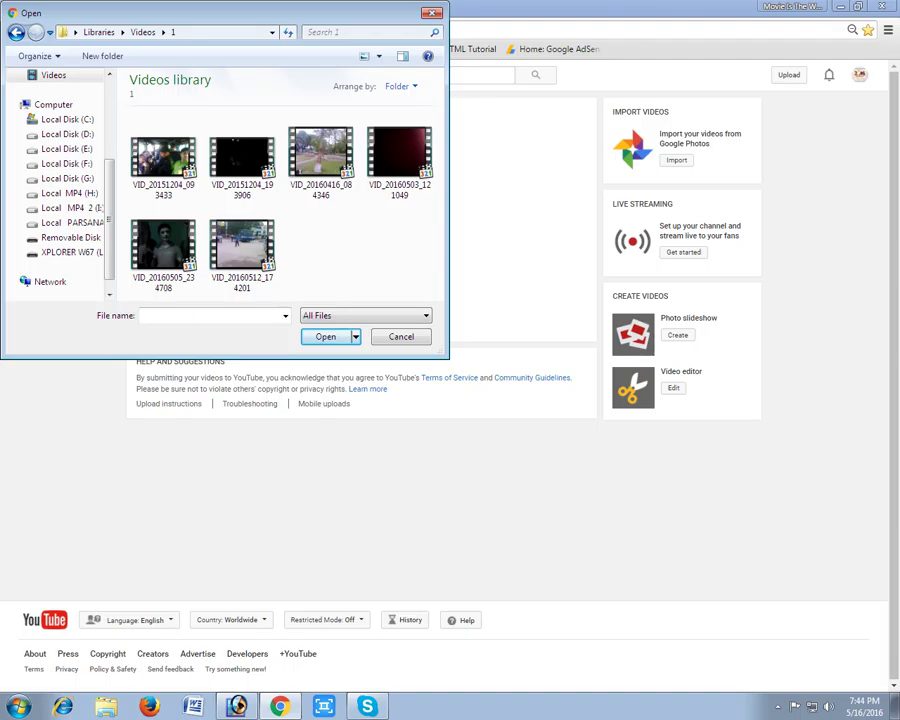
pyautogui.click(242, 248)
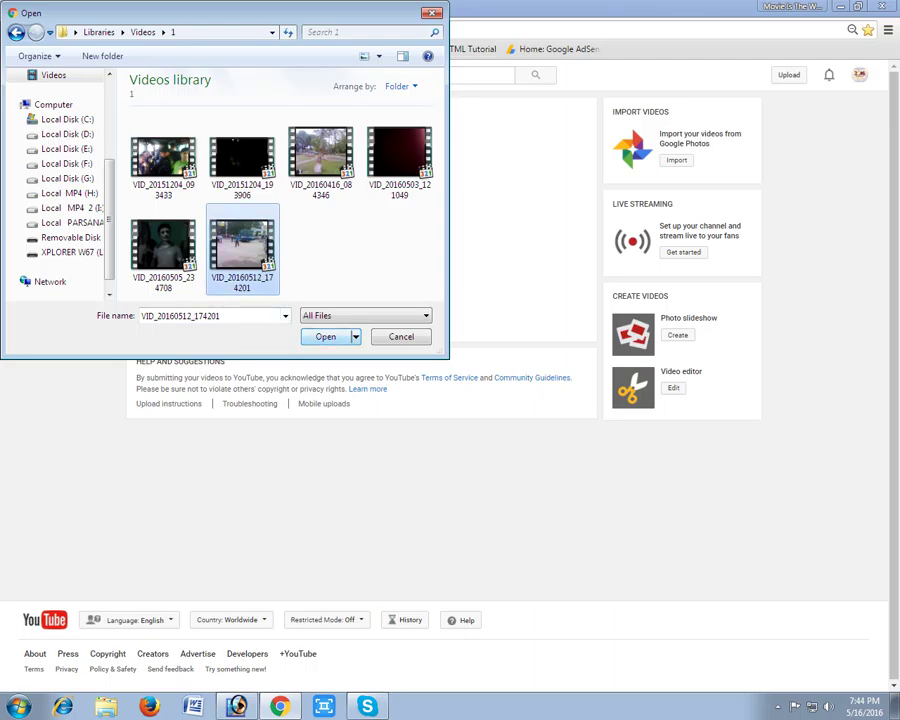
pyautogui.press('Return')
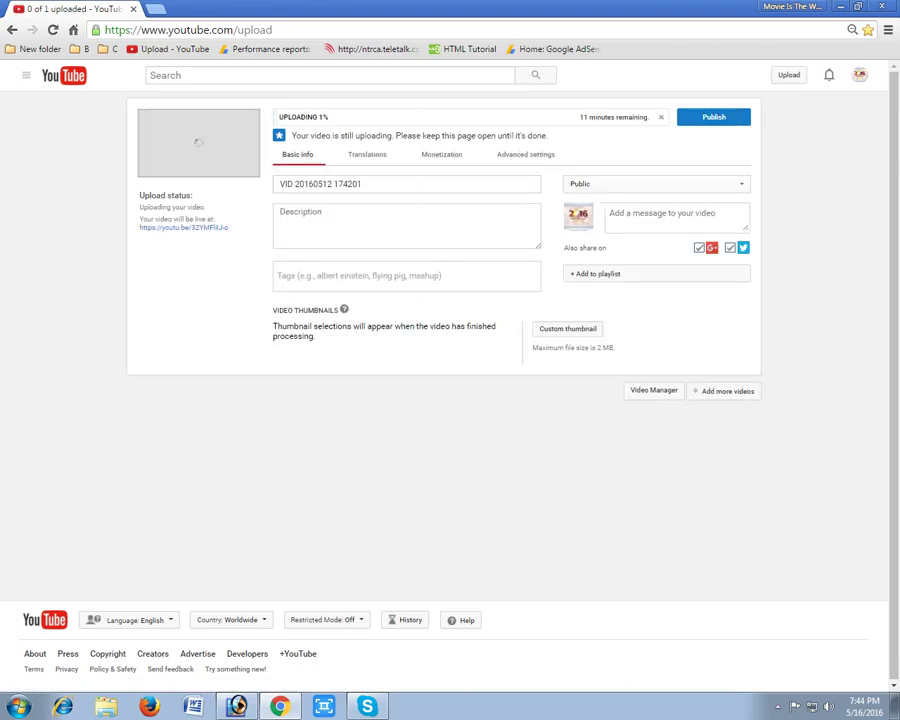
pyautogui.moveTo(279, 117); pyautogui.dragTo(296, 117)
pyautogui.doubleClick(323, 117)
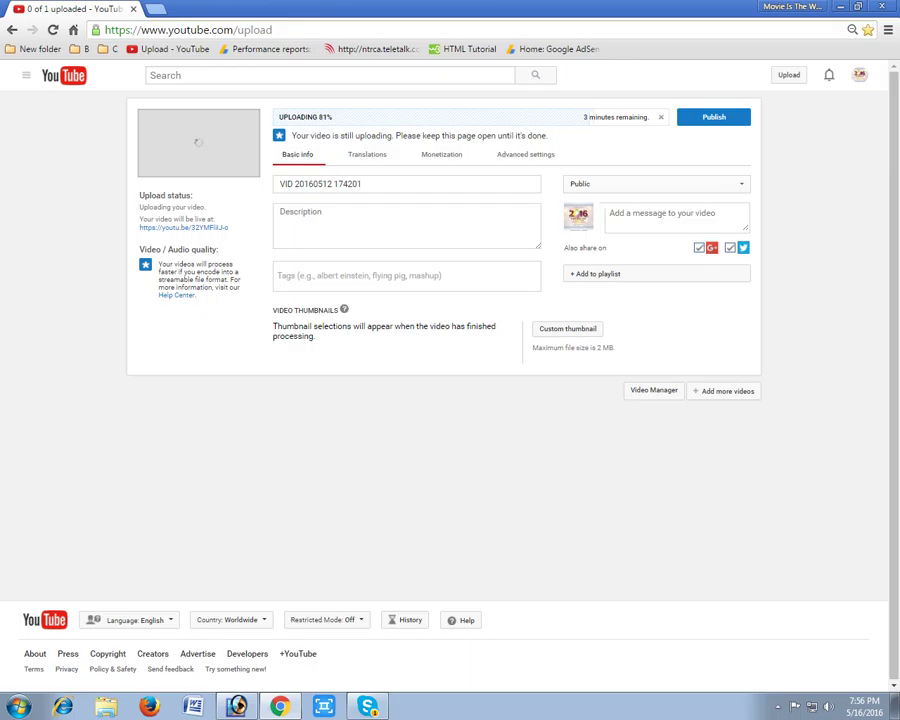
# Replace the video's title with "Two in one, Once the student are playing in the field, at that"
pyautogui.moveTo(362, 184); pyautogui.dragTo(278, 184)
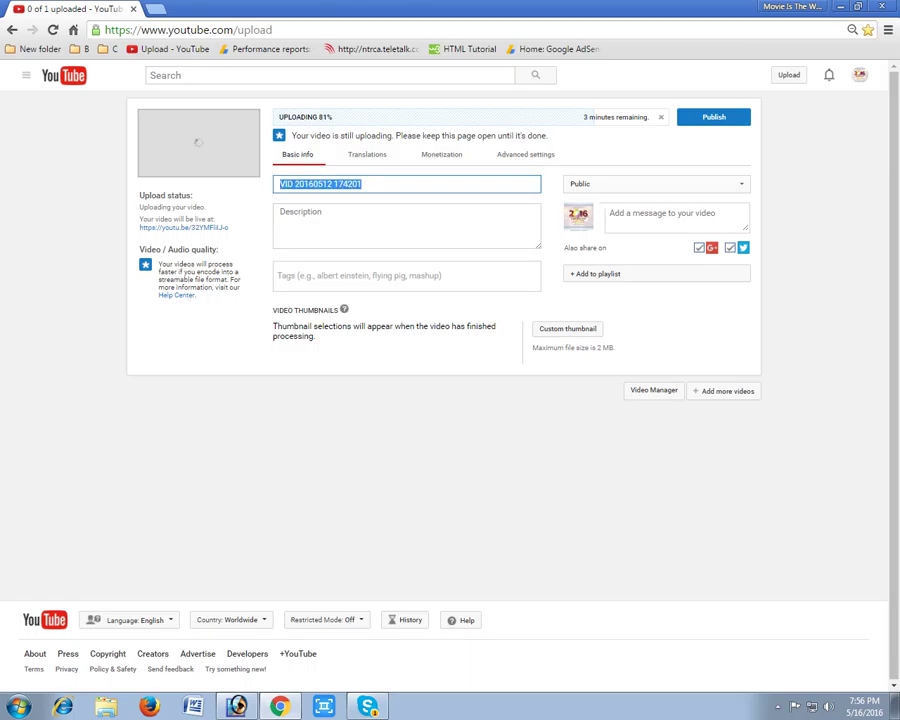
pyautogui.press('BackSpace')
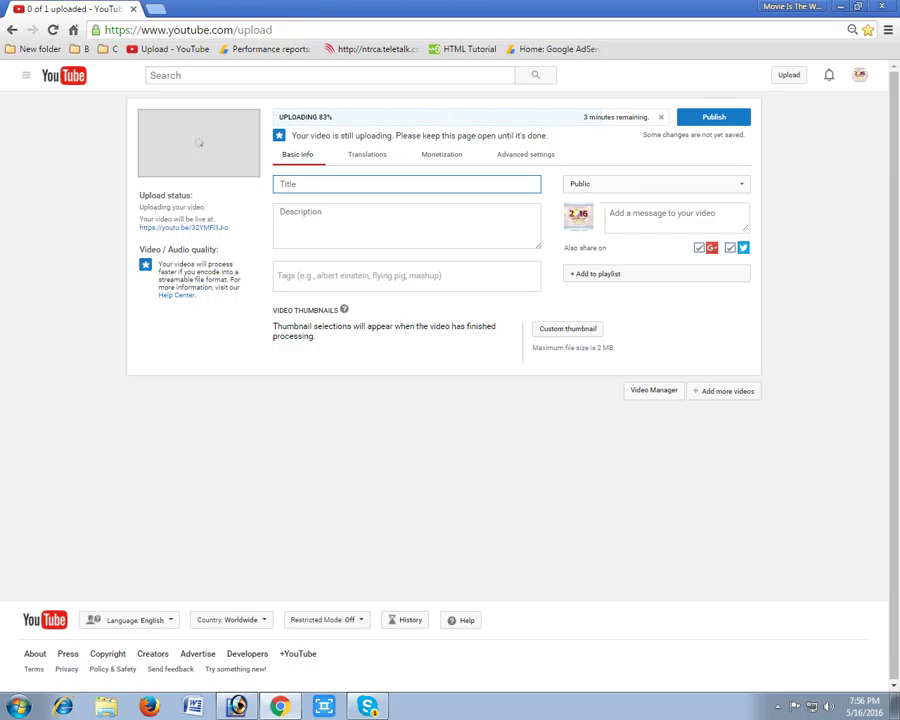
pyautogui.write('Two')
pyautogui.write('in one, Once the student ')
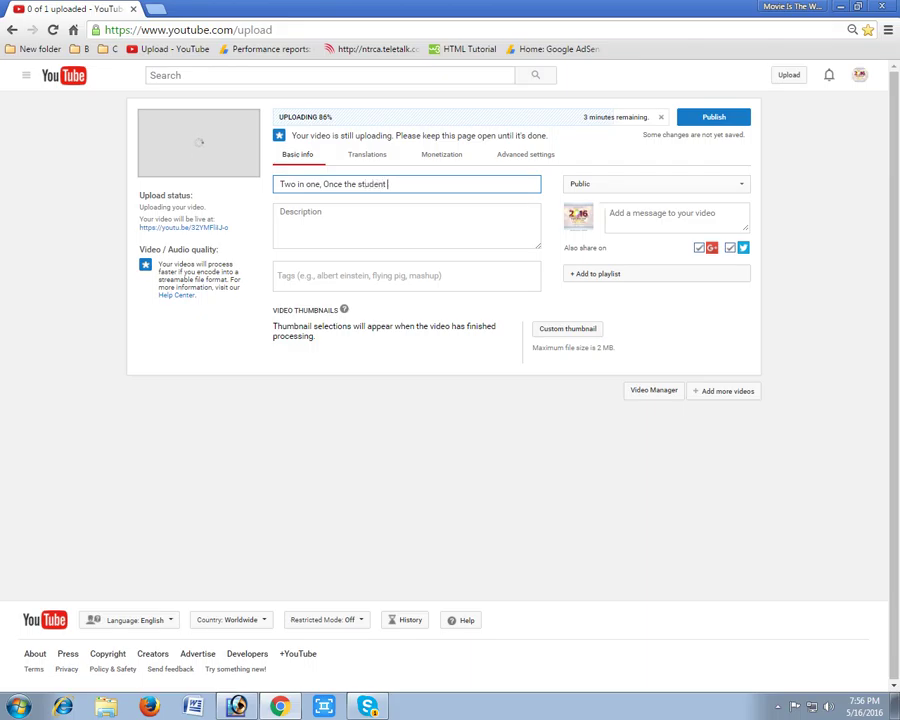
pyautogui.write('are playing inthe')
pyautogui.press('Left')
pyautogui.press('Left')
pyautogui.press('Left')
pyautogui.press('Left')
pyautogui.press('End')
pyautogui.write('fild,')
pyautogui.doubleClick(455, 184)
pyautogui.write('field, at that')
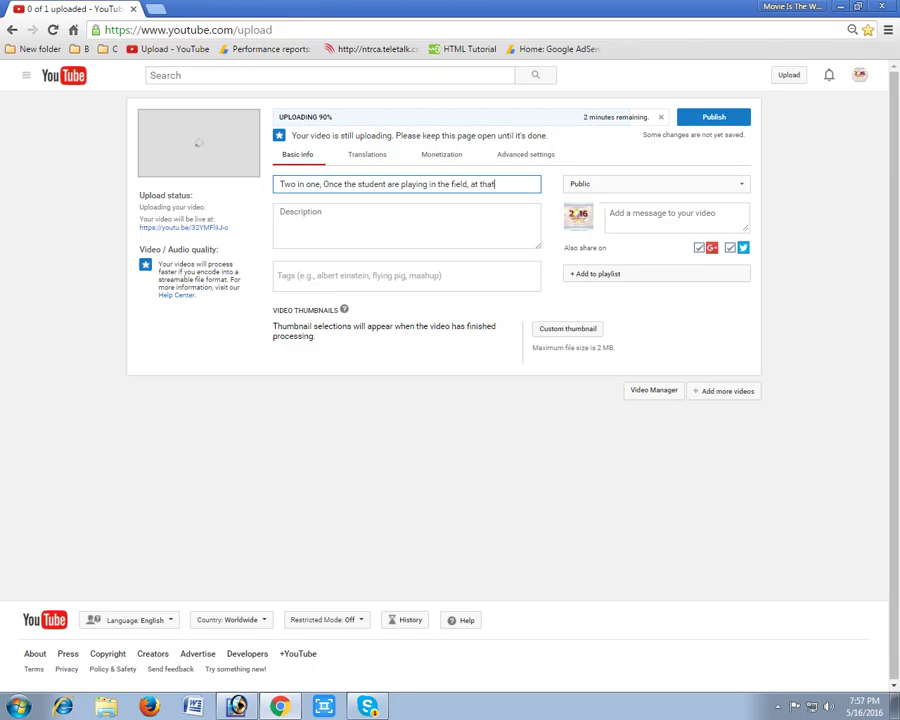
# Continue the video's title with "time some of the people are driving motorcycel in that fileld"
pyautogui.write(' time some of')
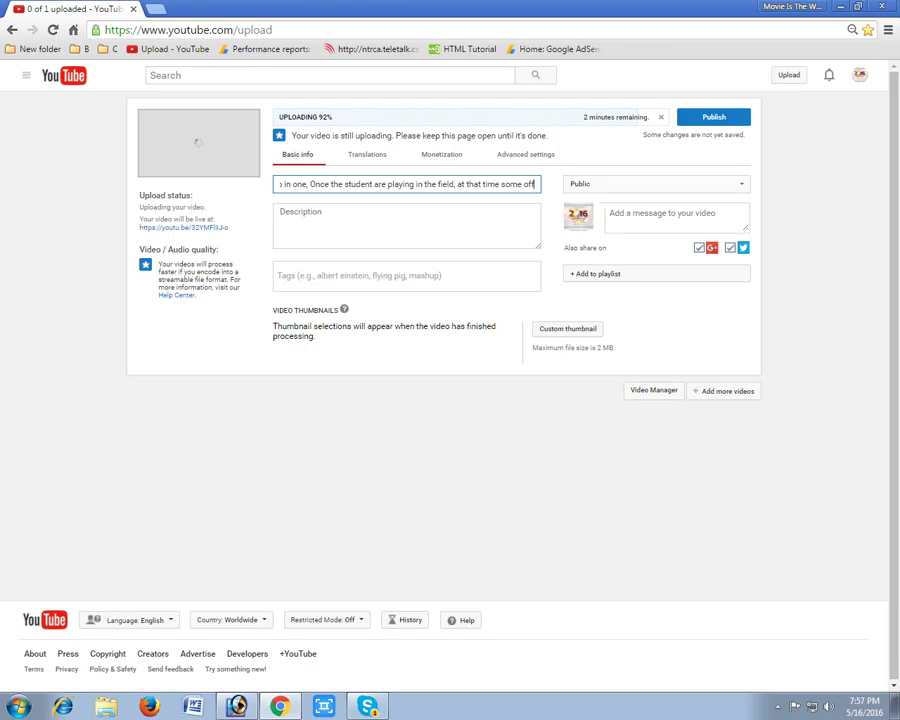
pyautogui.write(' the')
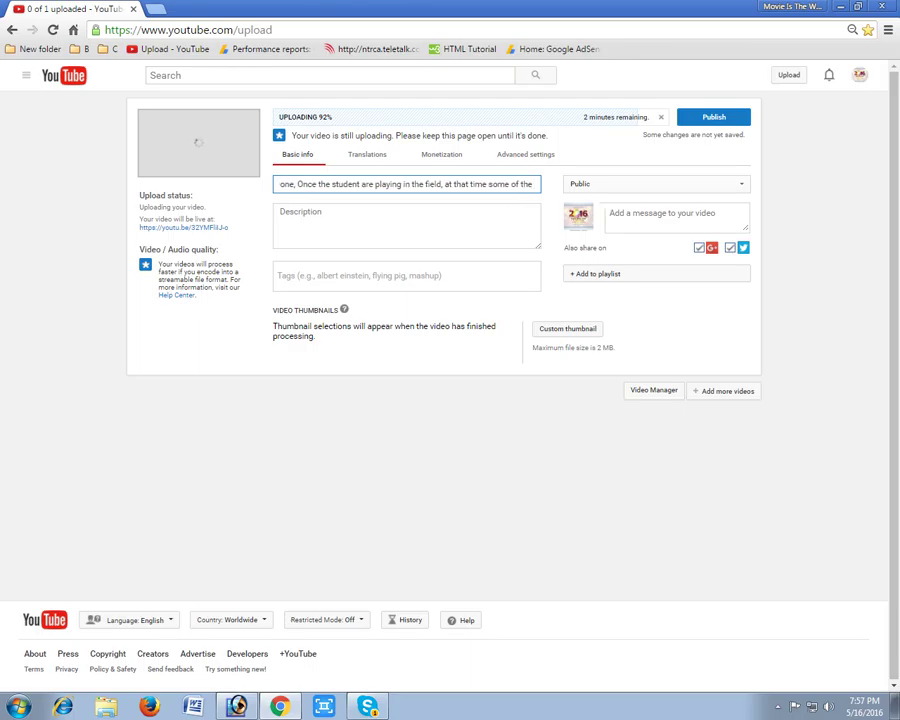
pyautogui.write(' people')
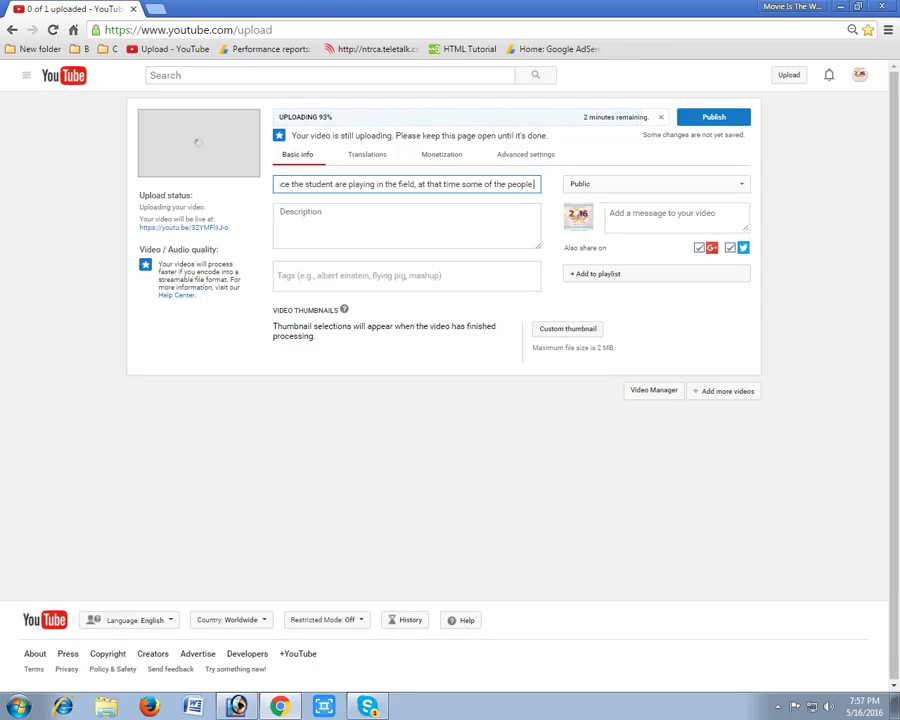
pyautogui.write(' are')
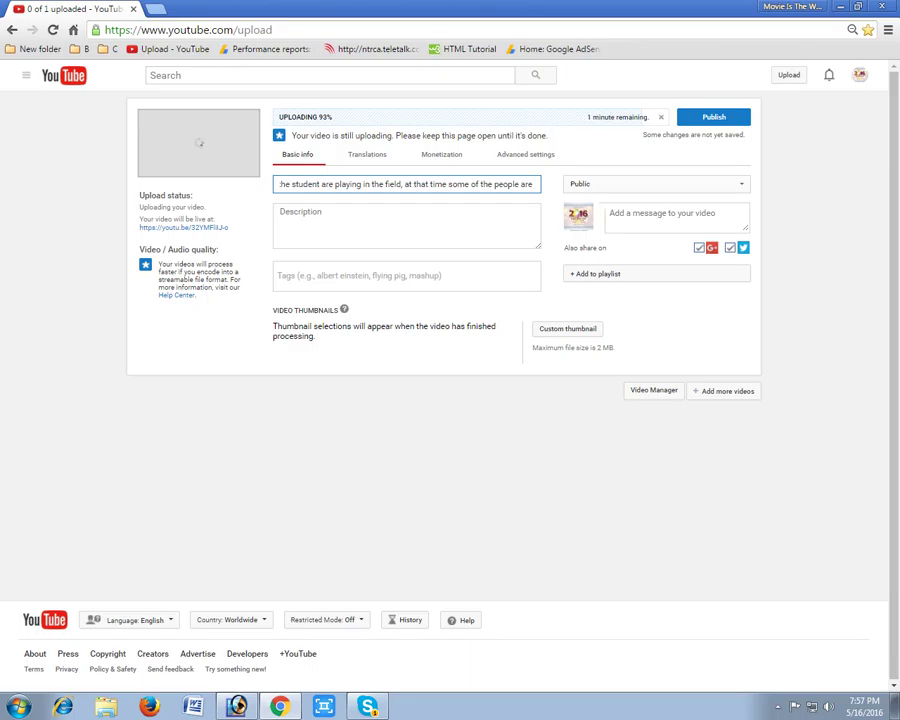
pyautogui.write('dr')
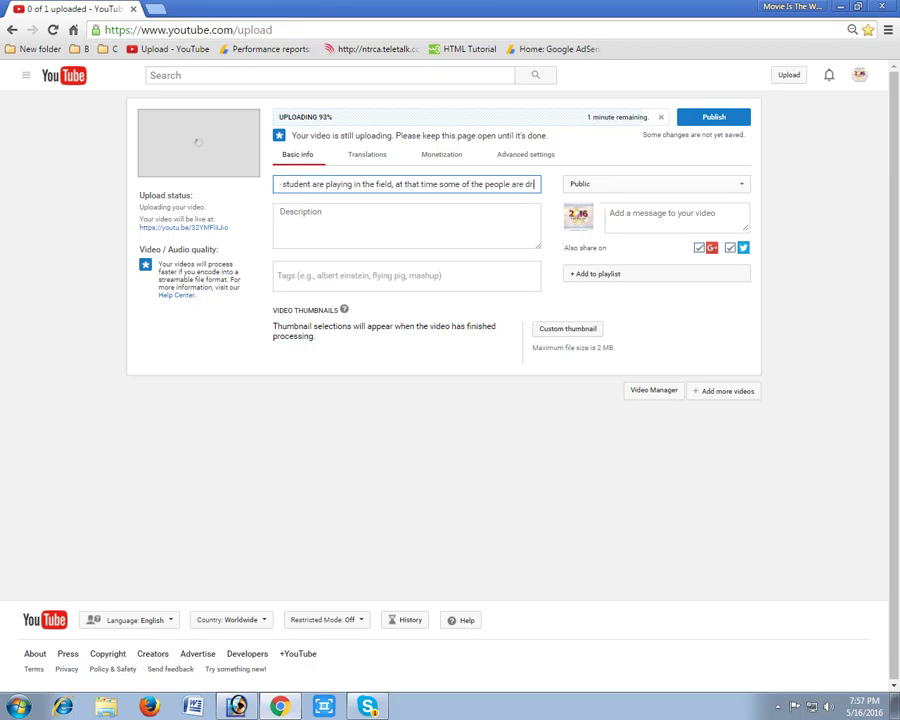
pyautogui.write('iving')
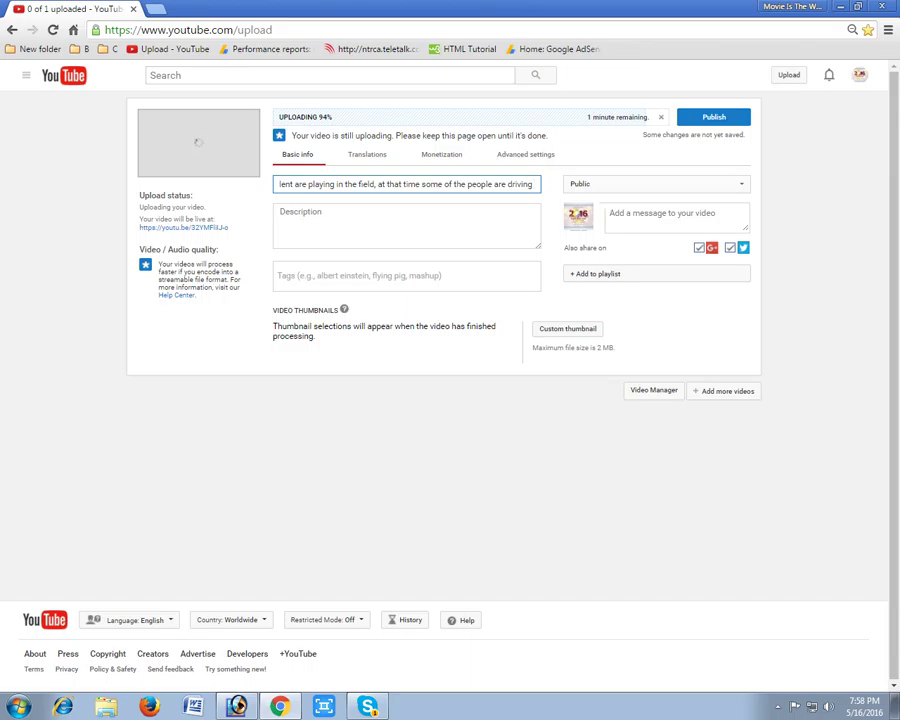
pyautogui.write('mo')
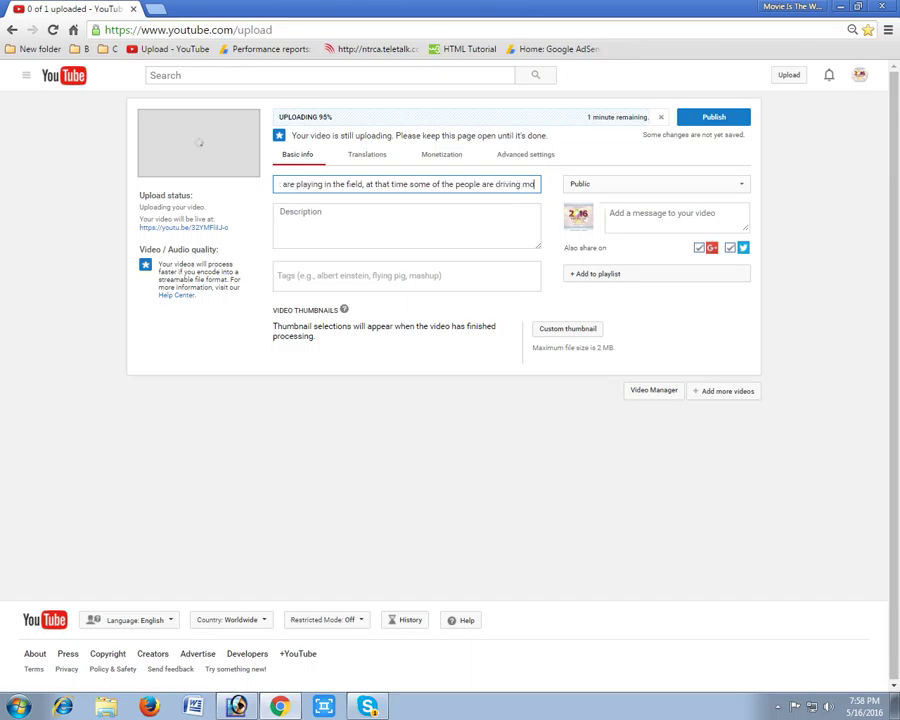
pyautogui.write('torcyce')
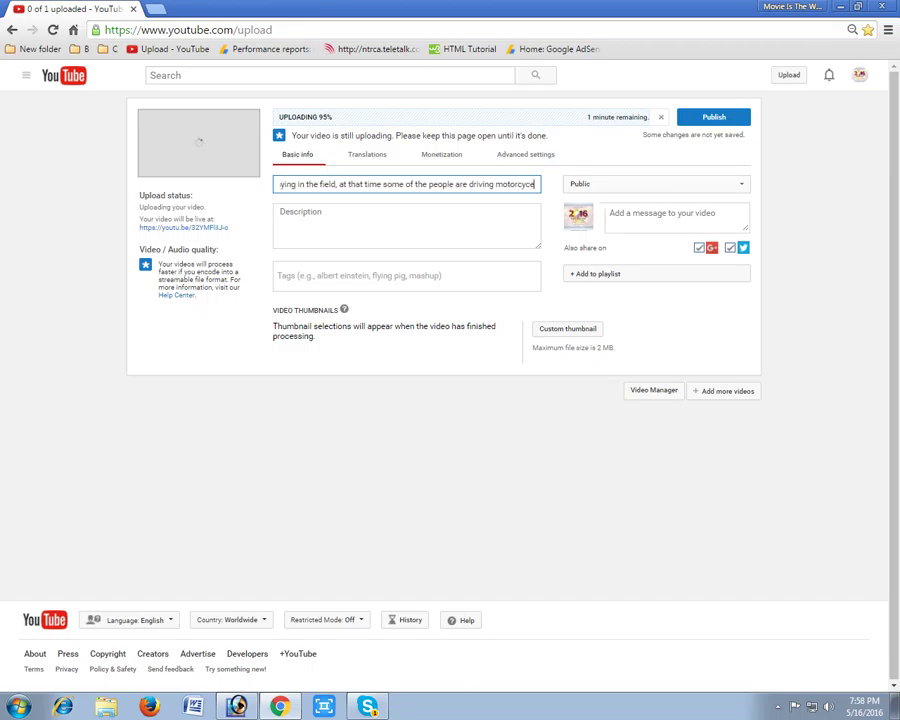
pyautogui.write('l')
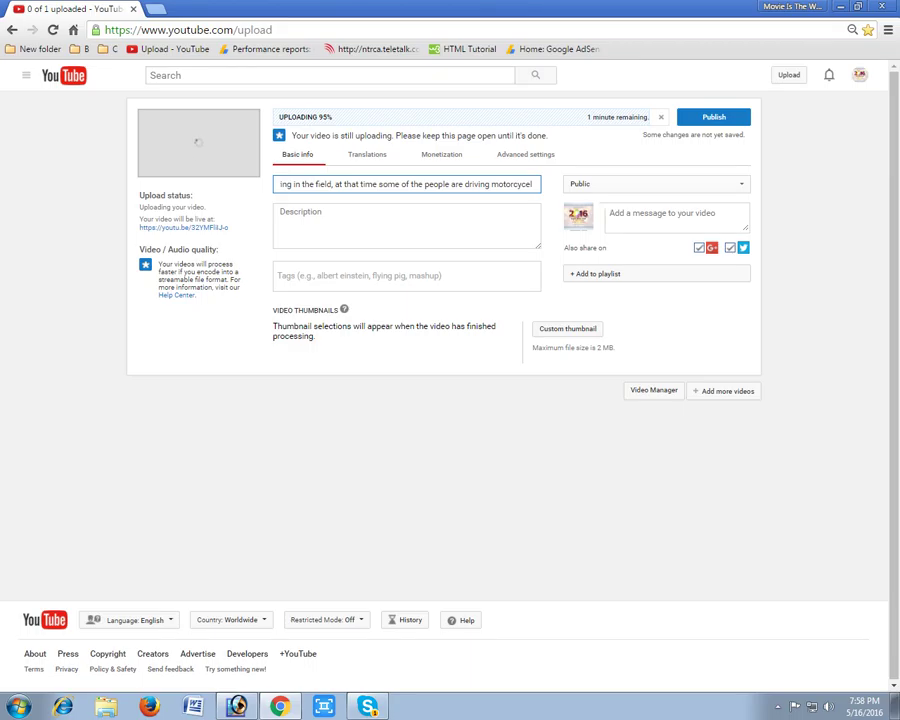
pyautogui.write(' in that')
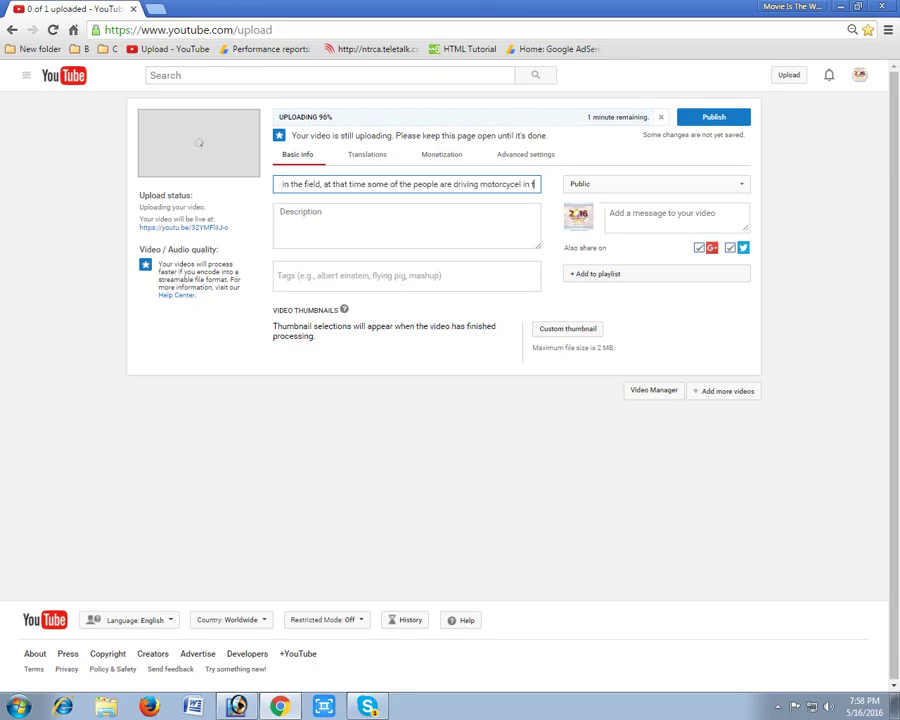
pyautogui.write(' fi')
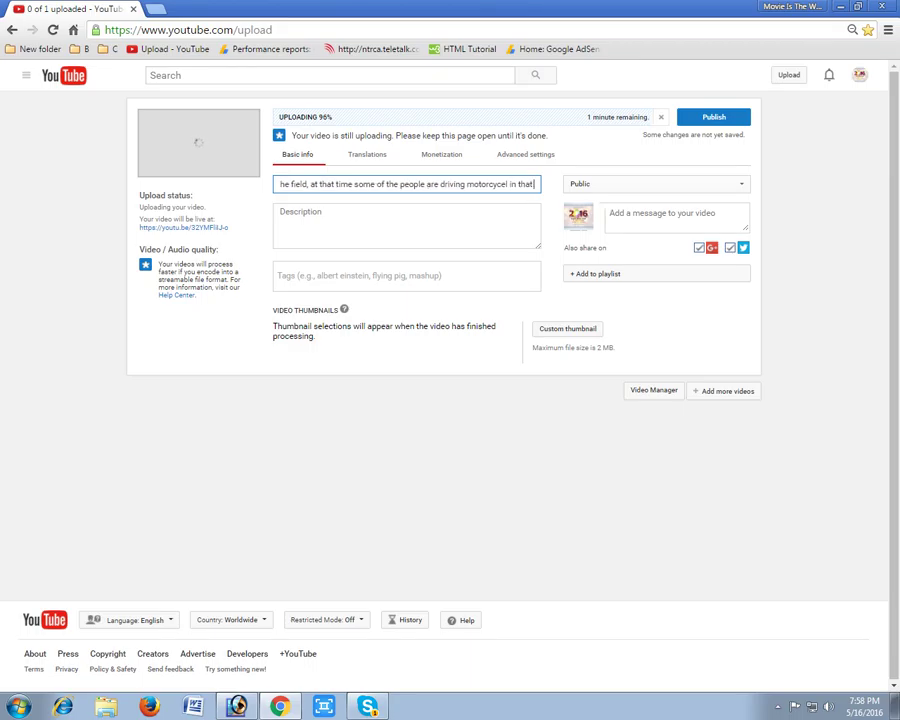
pyautogui.write('le')
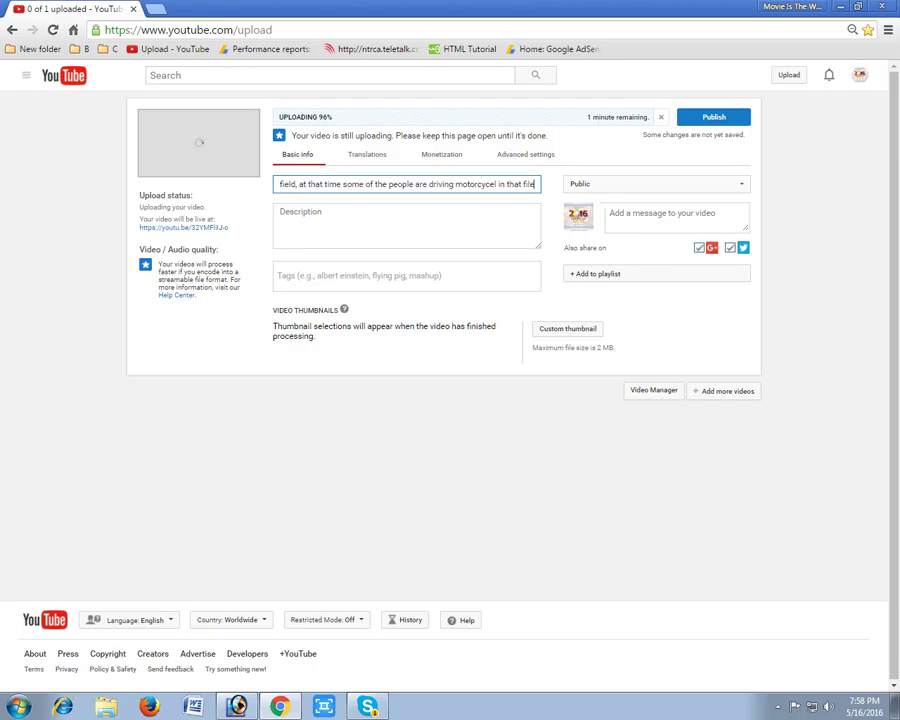
pyautogui.write('ld')
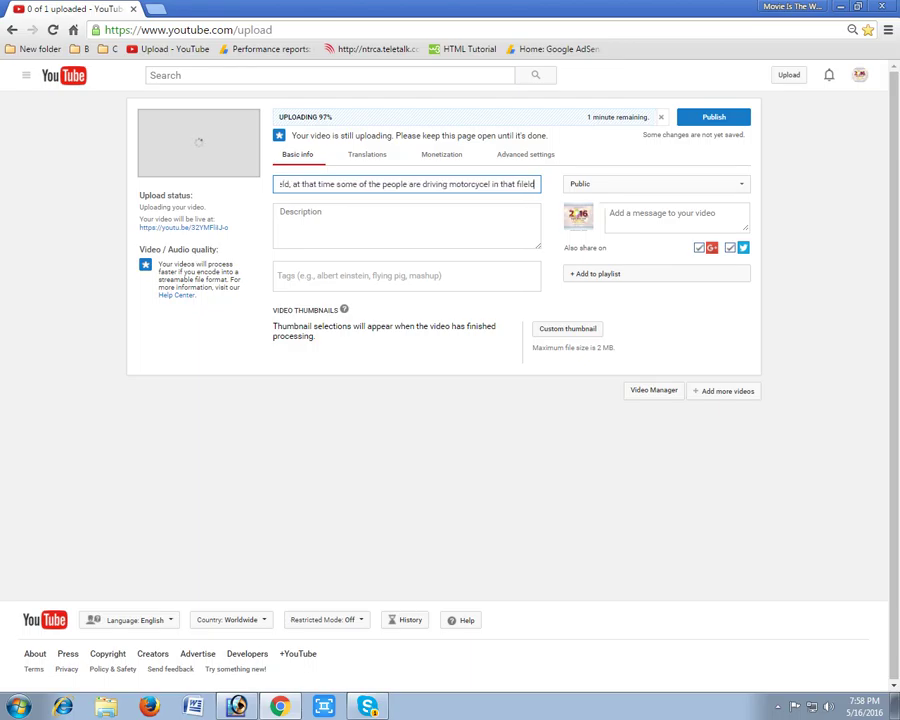
pyautogui.hotkey('ctrl', 'a')
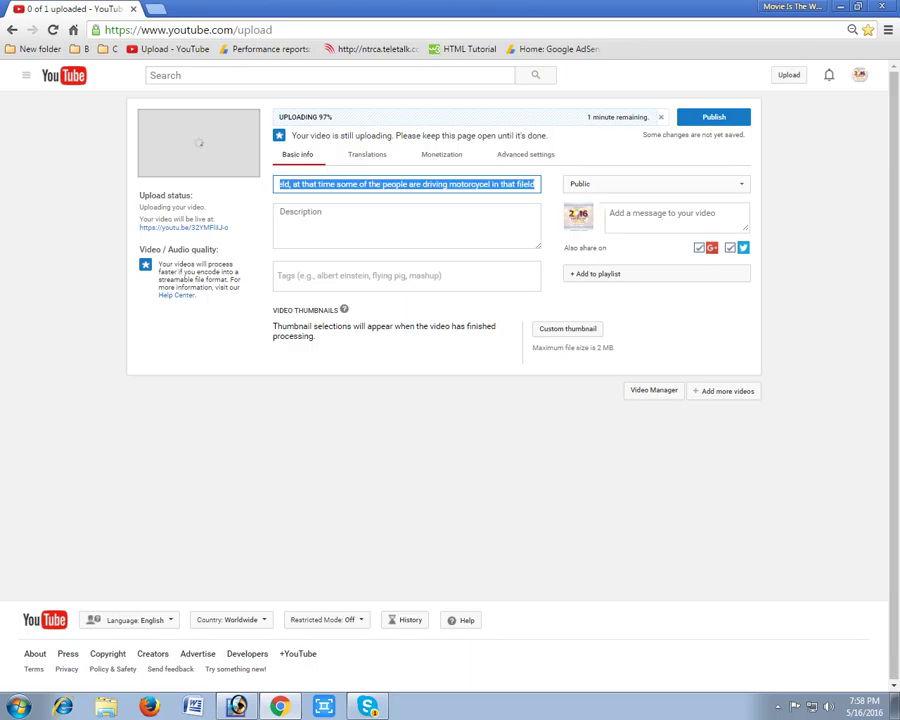
pyautogui.hotkey('ctrl', 'd')
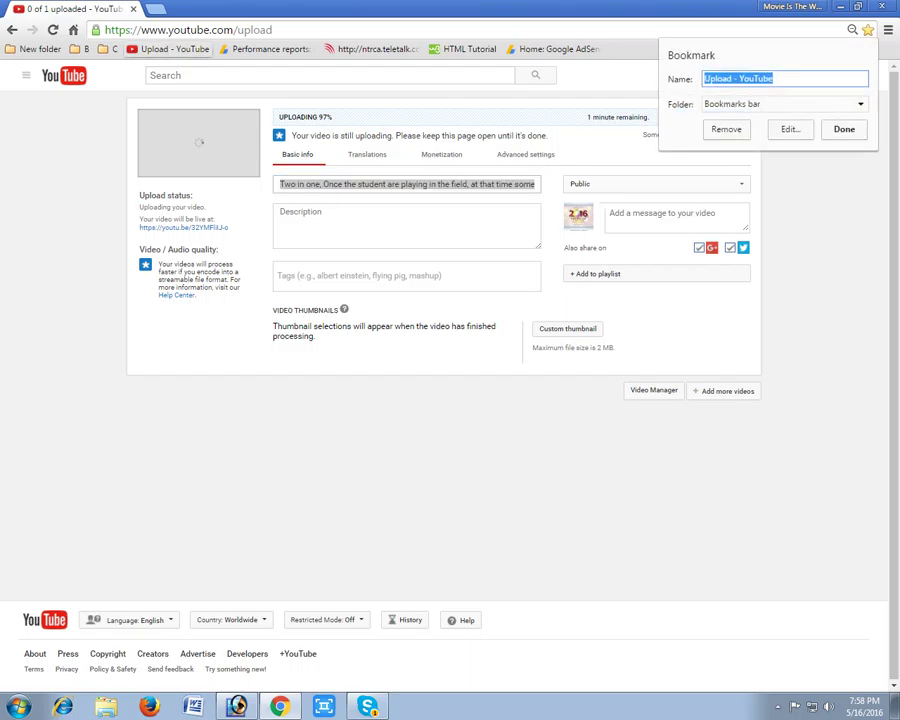
pyautogui.press('Return')
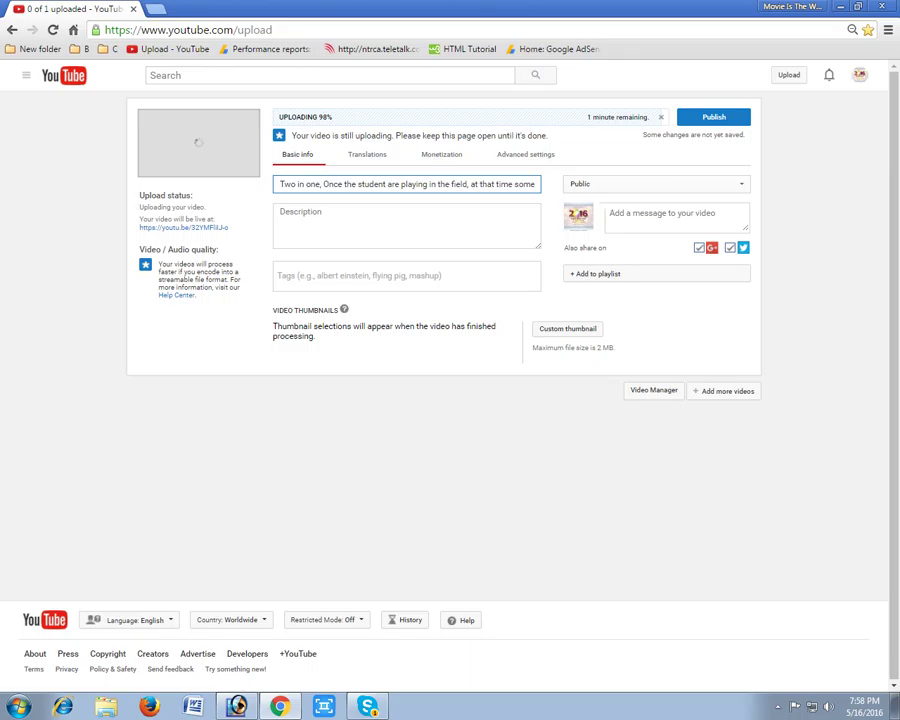
pyautogui.write('.')
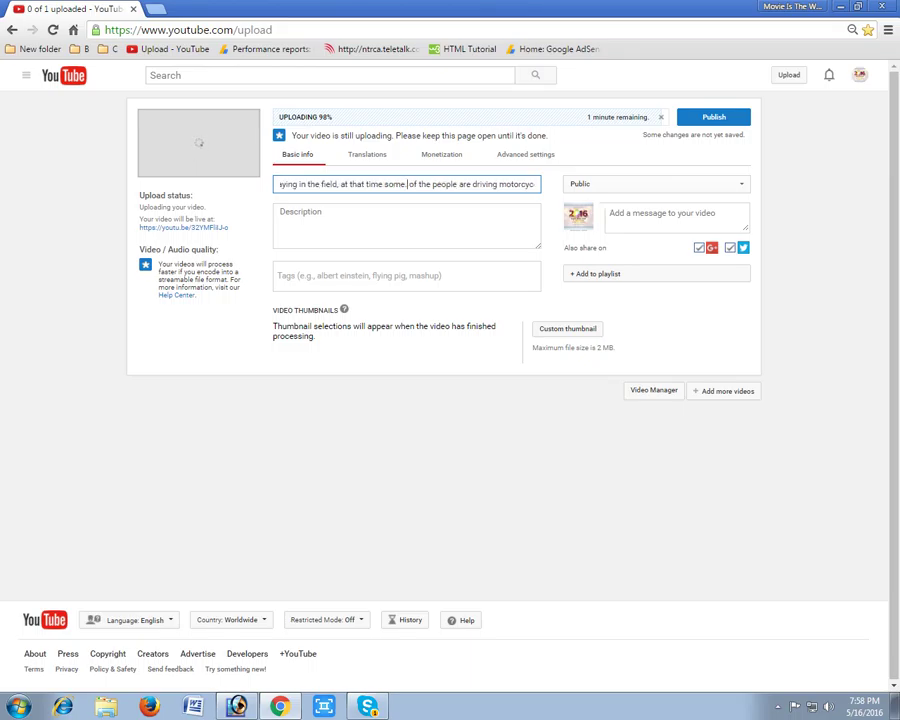
pyautogui.press('BackSpace')
pyautogui.press('Right')
pyautogui.press('Right')
pyautogui.press('Right')
pyautogui.press('Right')
pyautogui.press('Right')
pyautogui.press('Right')
pyautogui.press('Right')
pyautogui.press('Right')
pyautogui.press('Right')
pyautogui.press('Right')
pyautogui.press('Right')
pyautogui.press('Right')
pyautogui.press('Right')
pyautogui.press('Right')
pyautogui.press('Right')
pyautogui.press('Right')
pyautogui.press('Right')
pyautogui.press('Right')
pyautogui.press('Right')
pyautogui.press('Right')
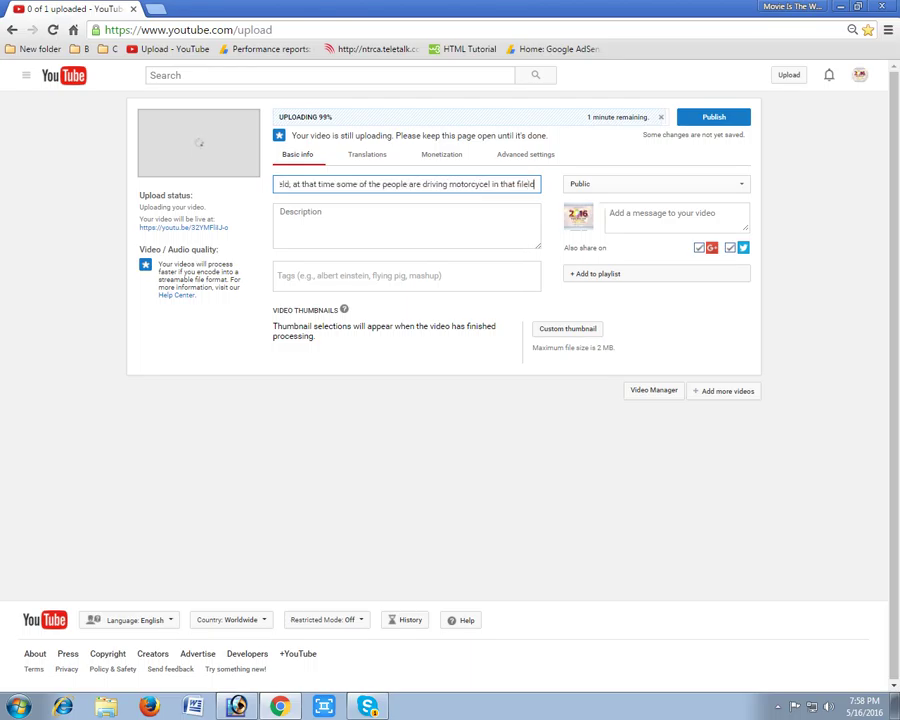
# Begin the video's description with "I create t"
pyautogui.click(280, 212)
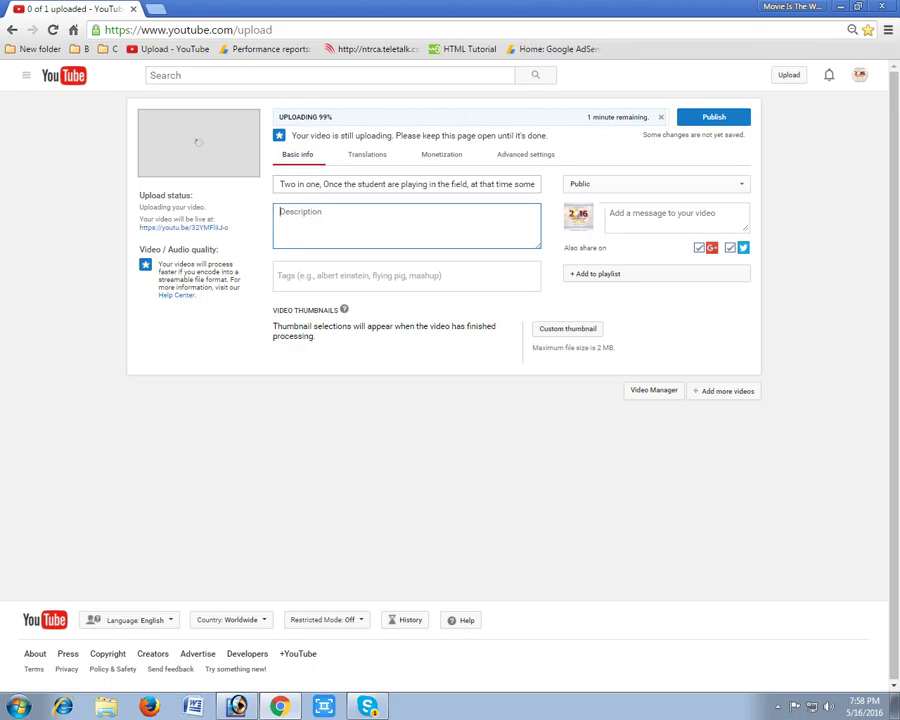
pyautogui.write('I cre')
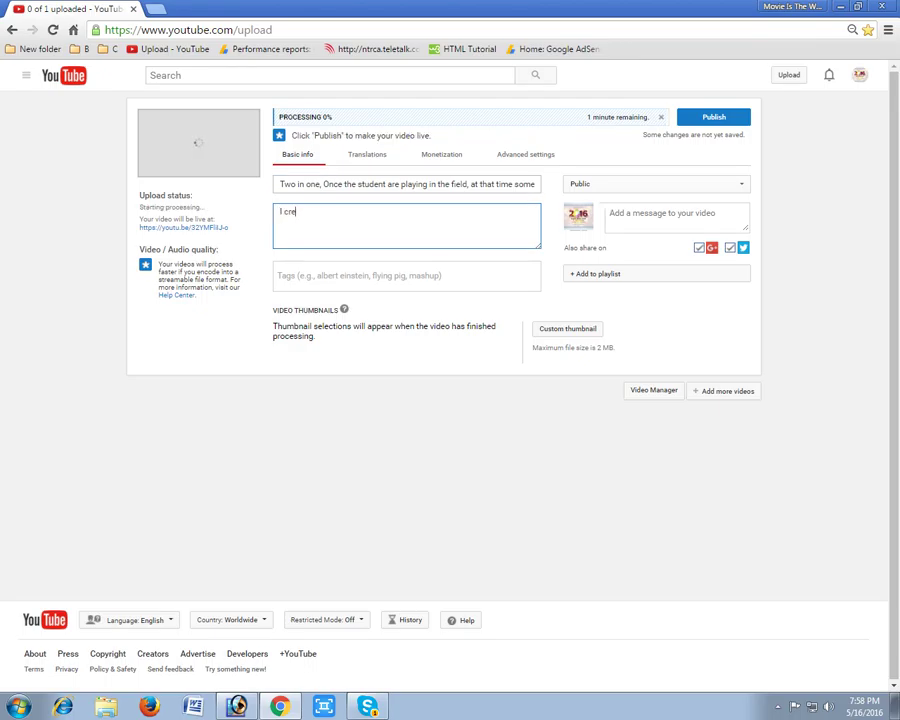
pyautogui.write('ate t')
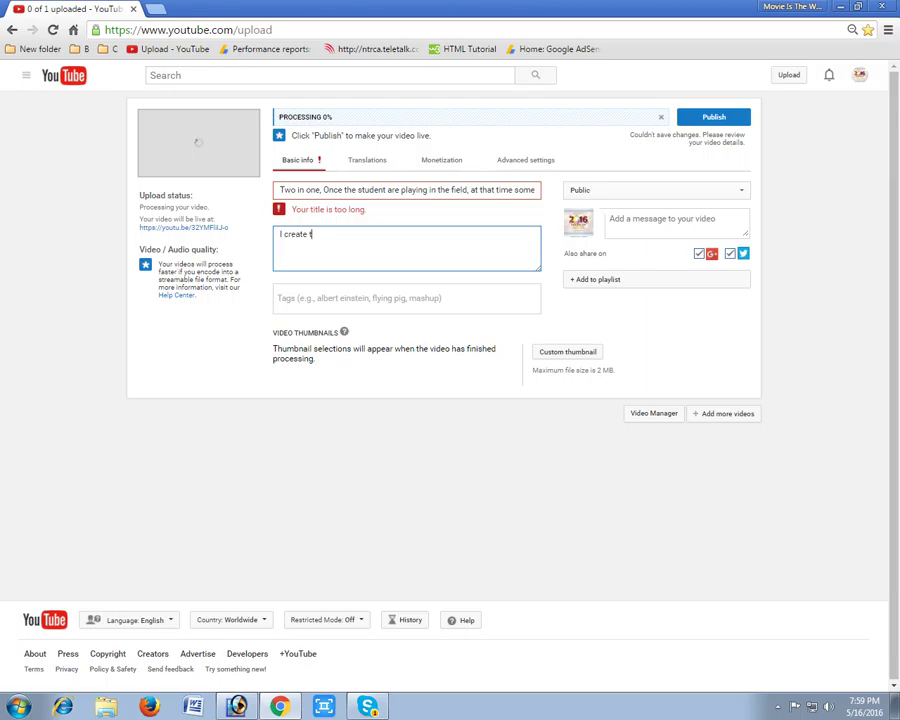
# Shorten the video's title to "Two in one." by deleting the rest of the sentence
pyautogui.moveTo(291, 209); pyautogui.dragTo(314, 234)
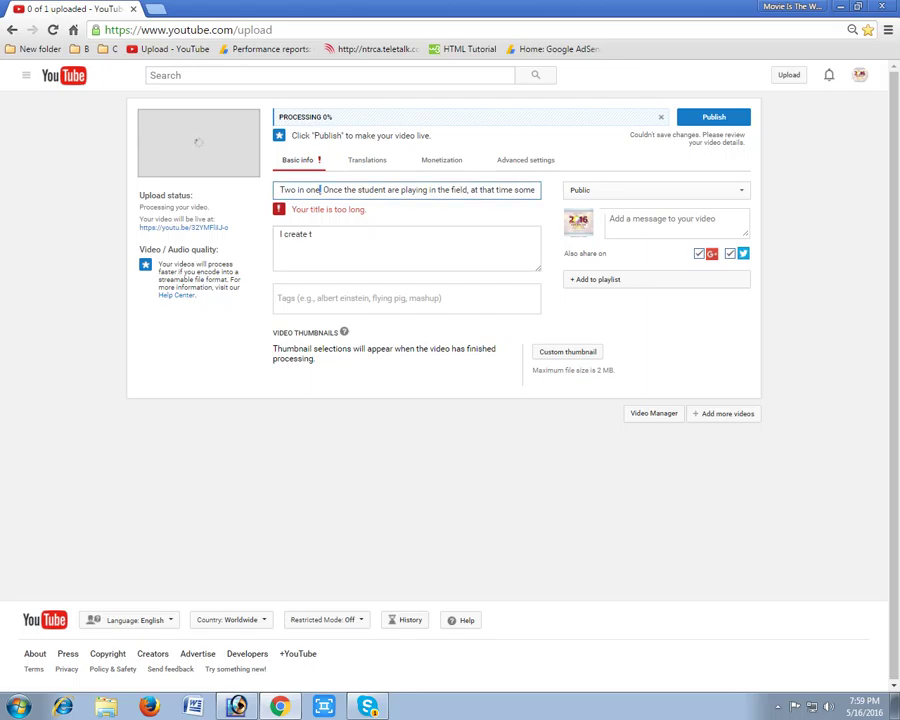
pyautogui.moveTo(318, 189); pyautogui.dragTo(545, 190)
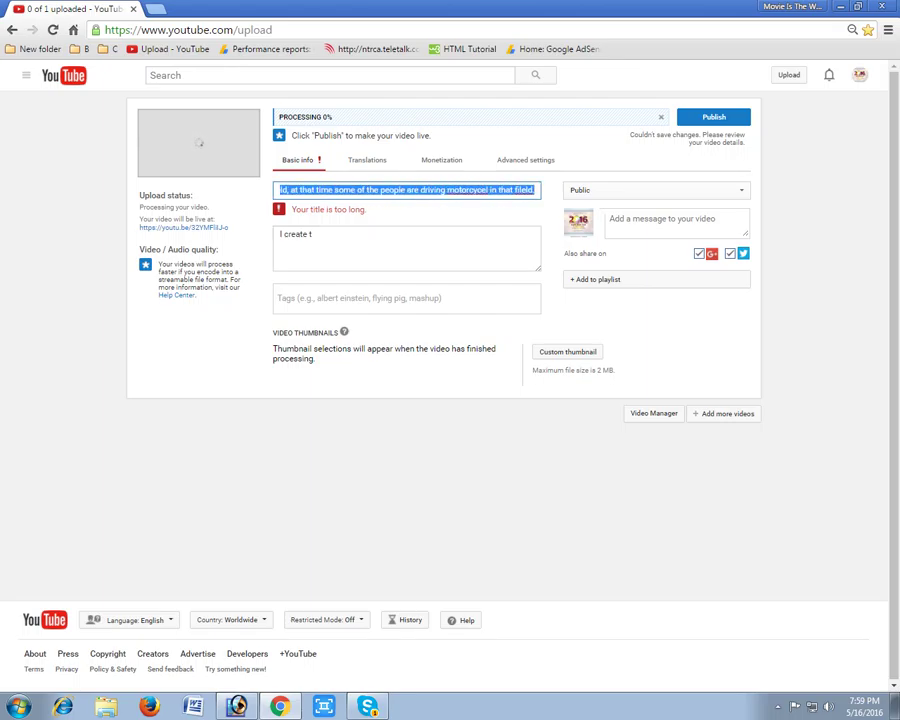
pyautogui.press('BackSpace')
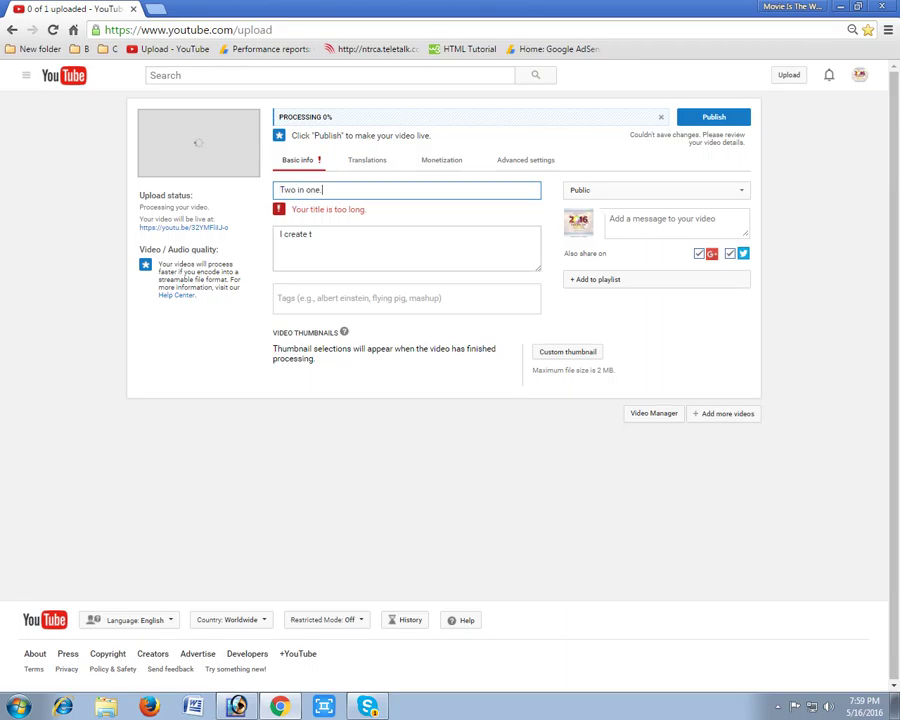
# Continue the unfinished description so that it reads "I create this video for learn some thing"
pyautogui.click(330, 245)
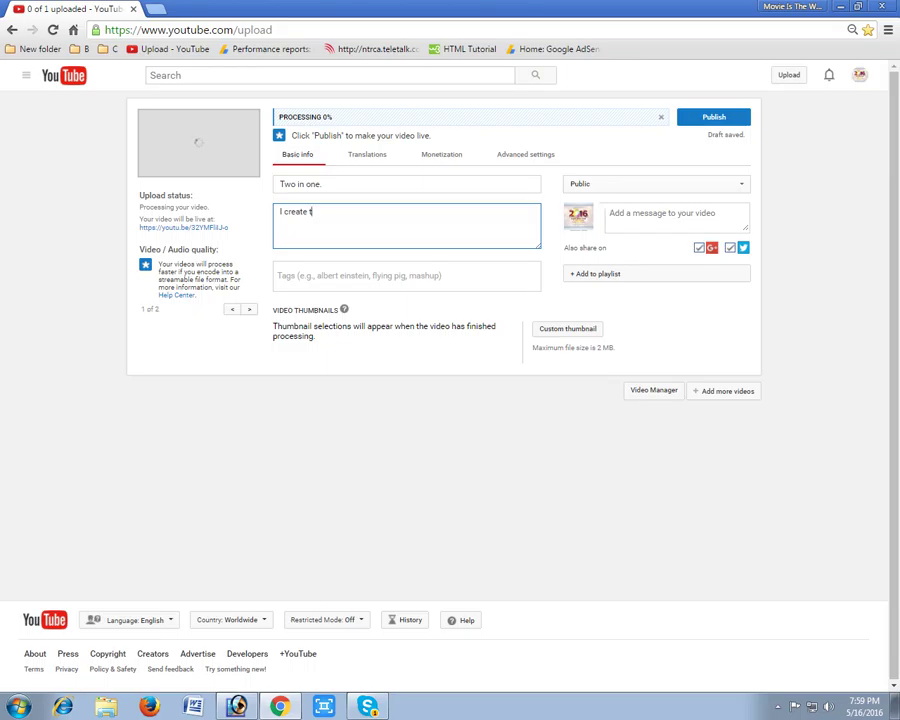
pyautogui.write('his video for la')
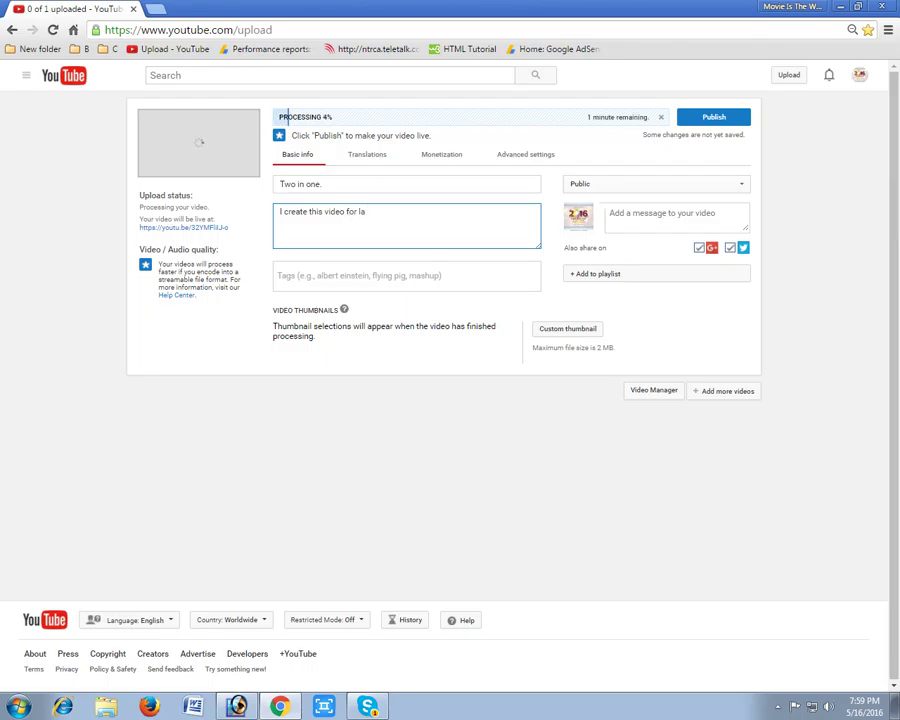
pyautogui.write('rn')
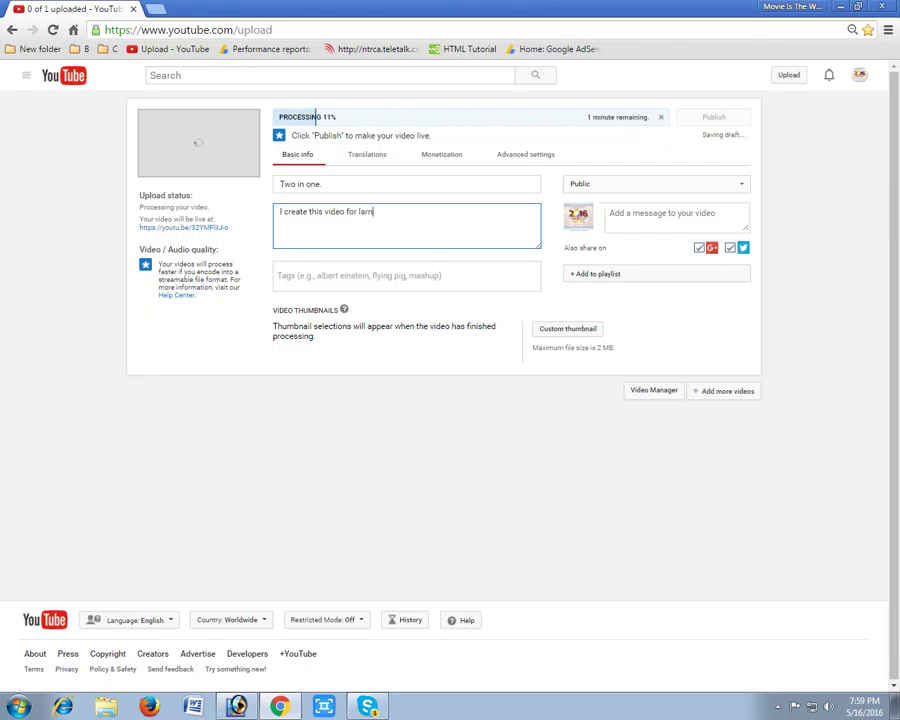
pyautogui.press('BackSpace')
pyautogui.press('BackSpace')
pyautogui.press('BackSpace')
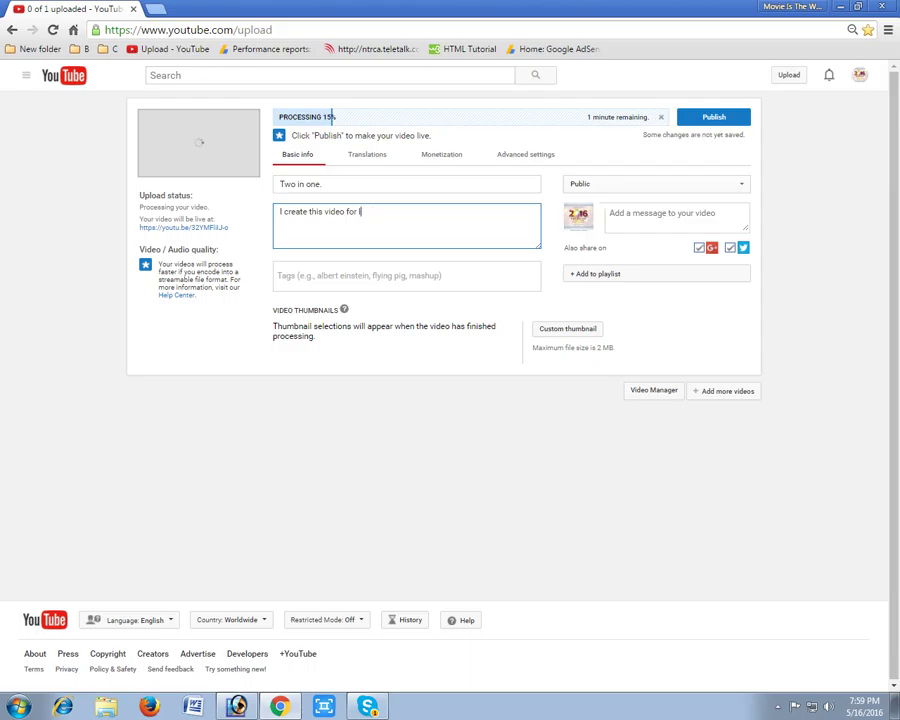
pyautogui.write('earn some thi')
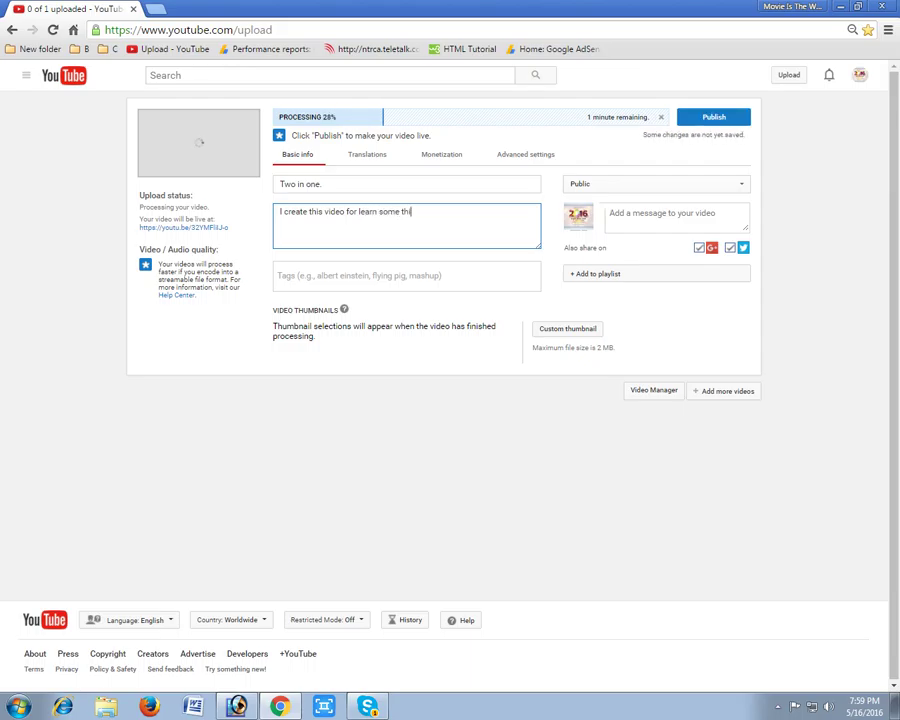
pyautogui.write('ng v')
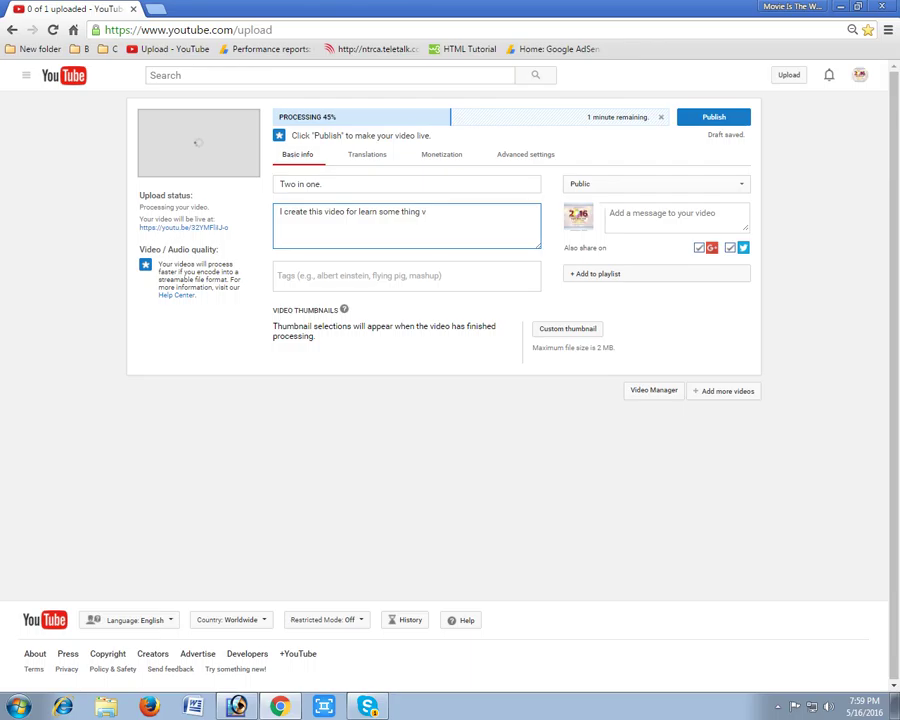
# Extend the description with "people that it is not good for us." and begin the following sentence with "Bec"
pyautogui.press('BackSpace')
pyautogui.press('BackSpace')
pyautogui.write('people')
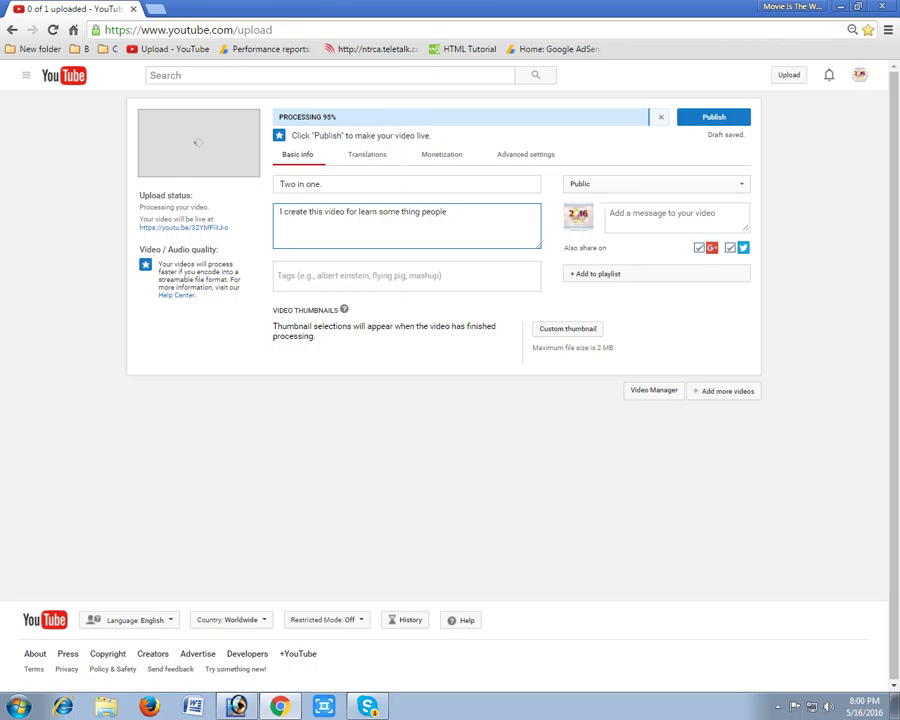
pyautogui.write('that it')
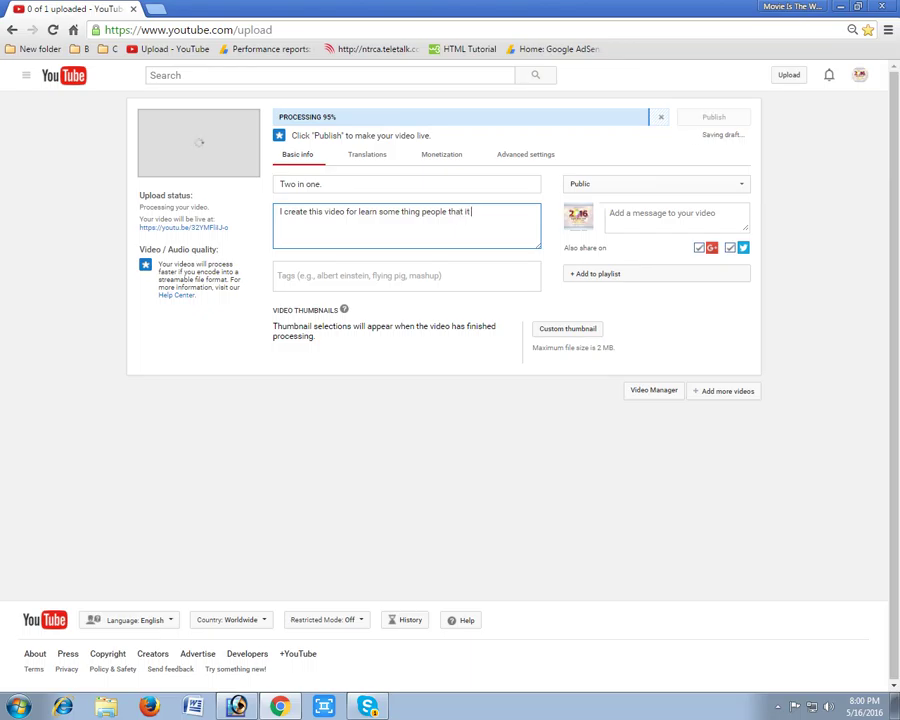
pyautogui.write(' is not good')
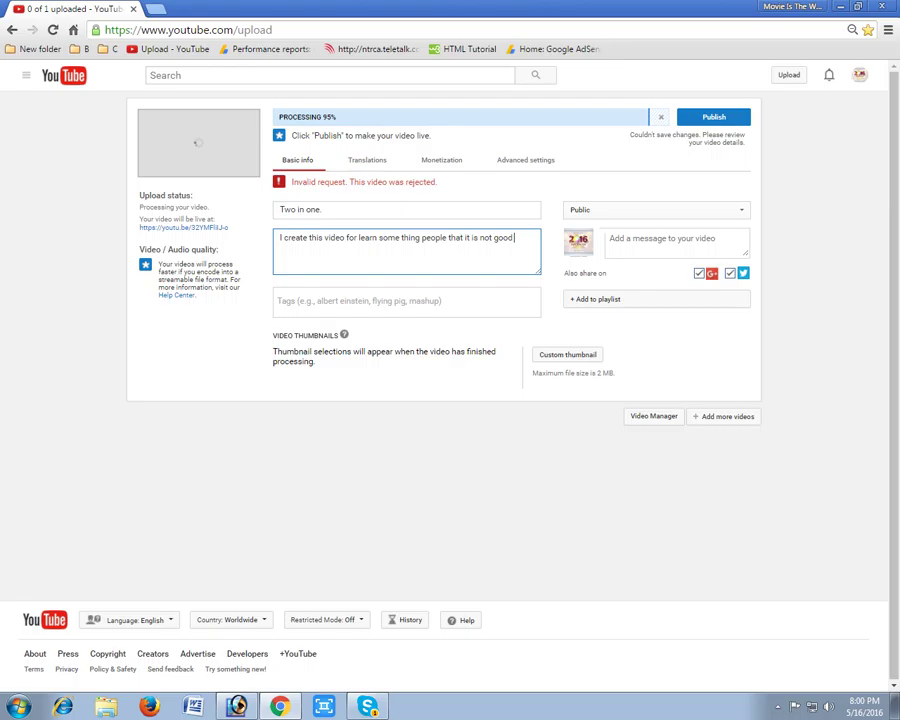
pyautogui.write(' for')
pyautogui.write('us. b')
pyautogui.press('BackSpace')
pyautogui.write('Bec')
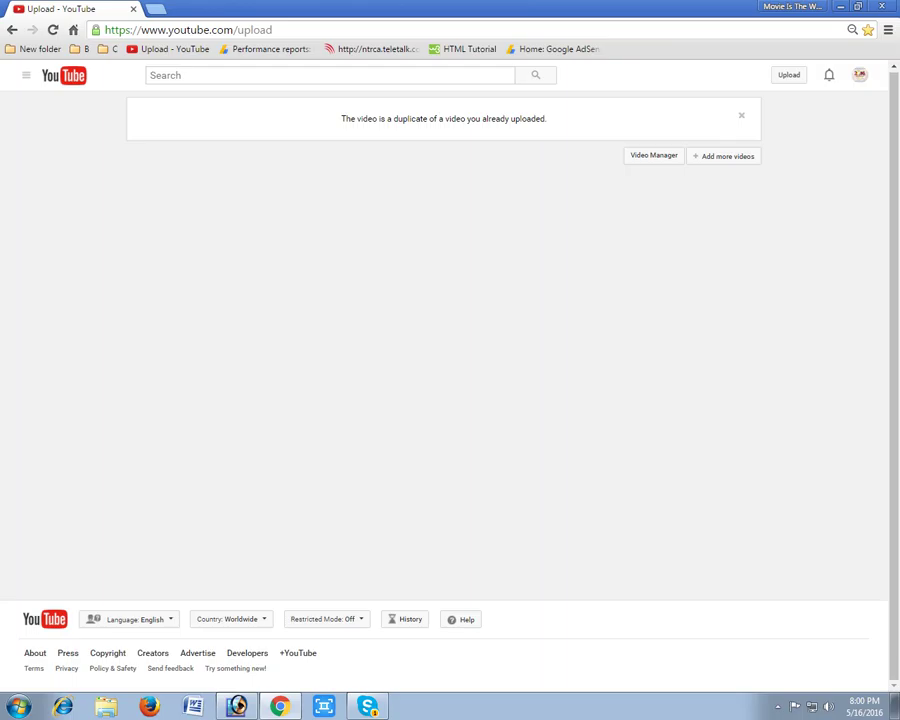
pyautogui.moveTo(341, 119); pyautogui.dragTo(547, 119)
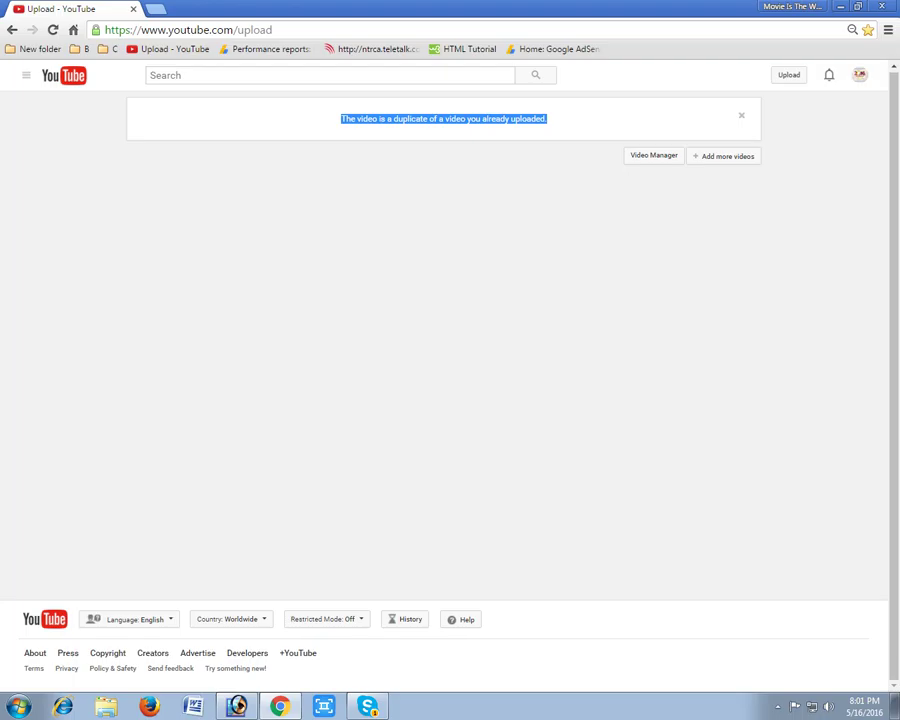
pyautogui.click(778, 706)
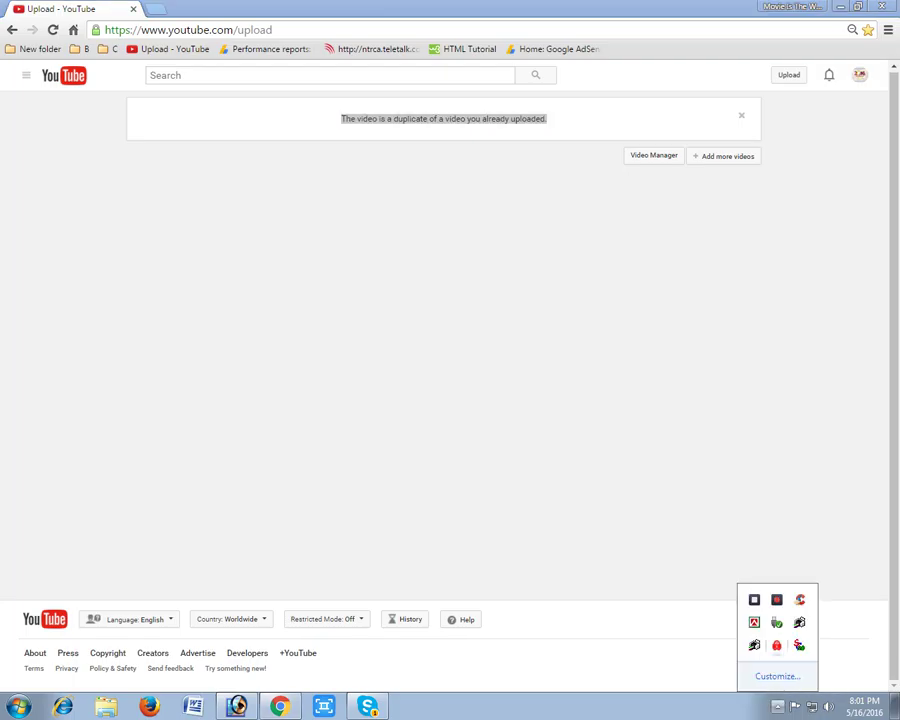